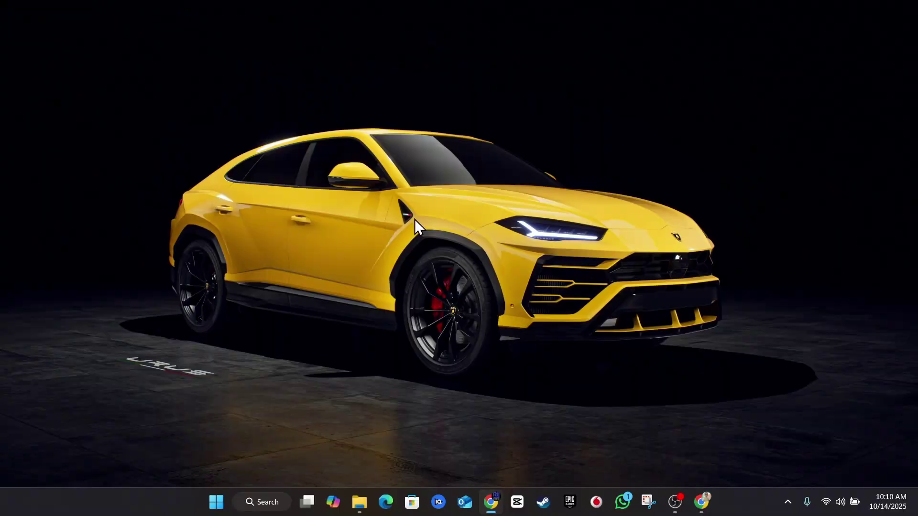
Open Windows Update in the system settings and check for updates.
right_click(213, 509)
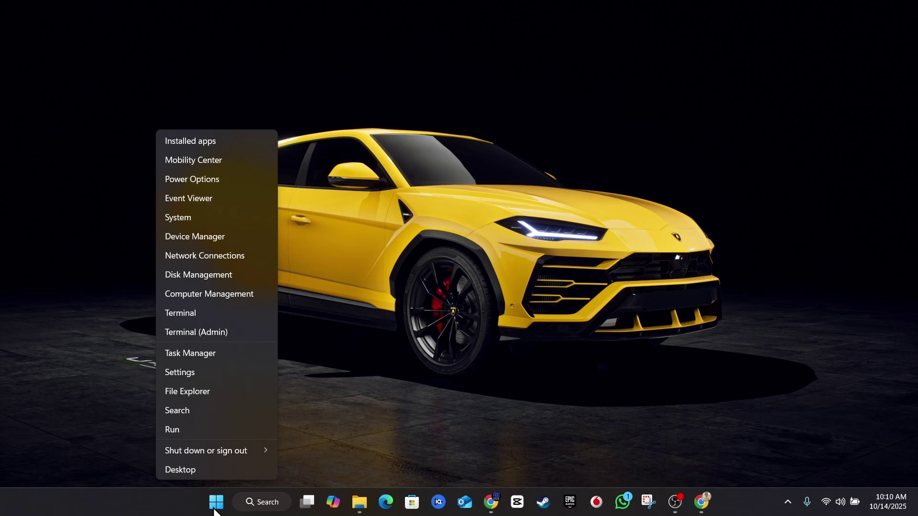
left_click(205, 371)
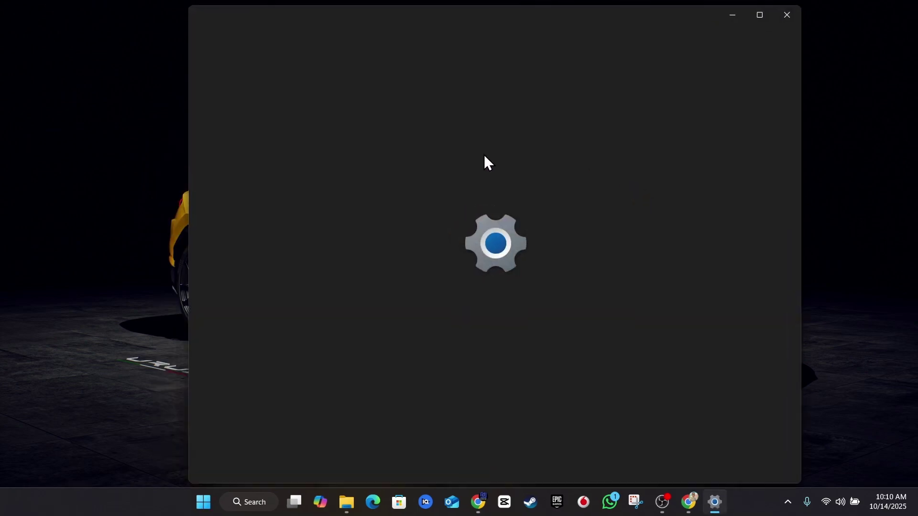
left_click(248, 366)
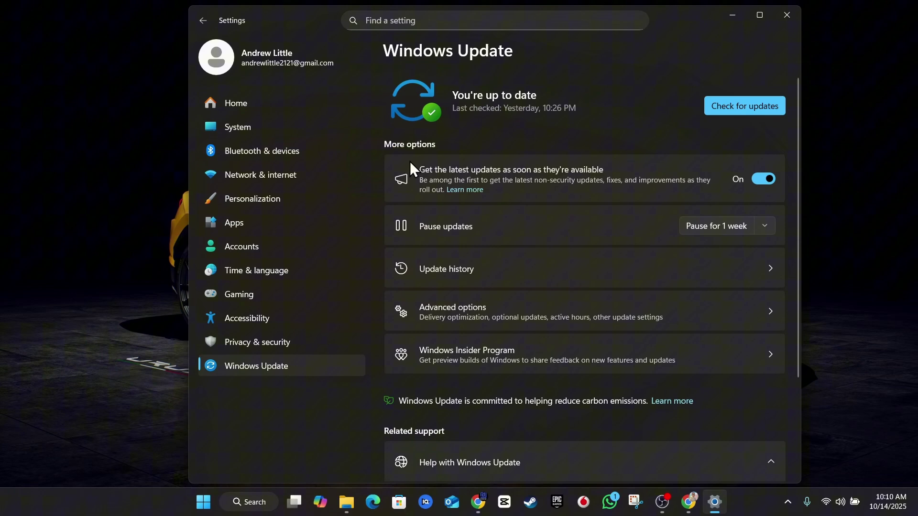
left_click(723, 118)
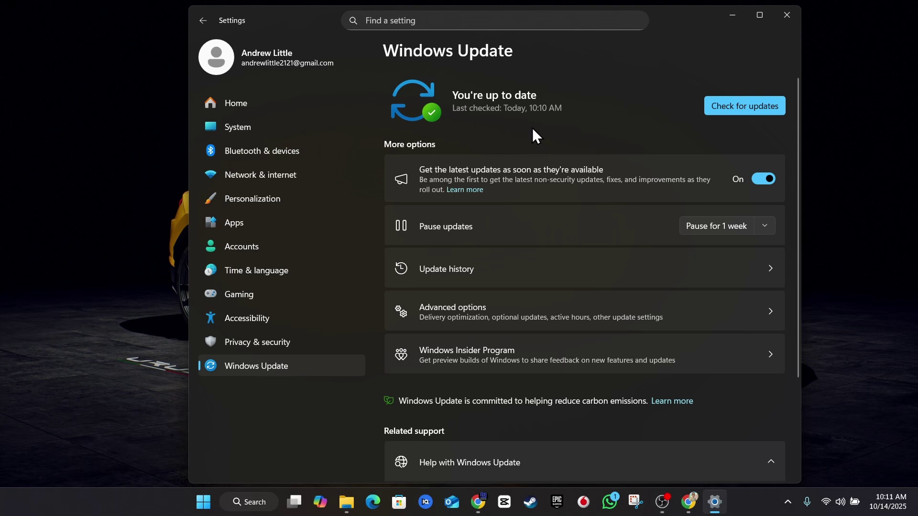
View the optional updates under Windows Update's advanced options, and close Settings.
scroll(532, 128, "down", 2)
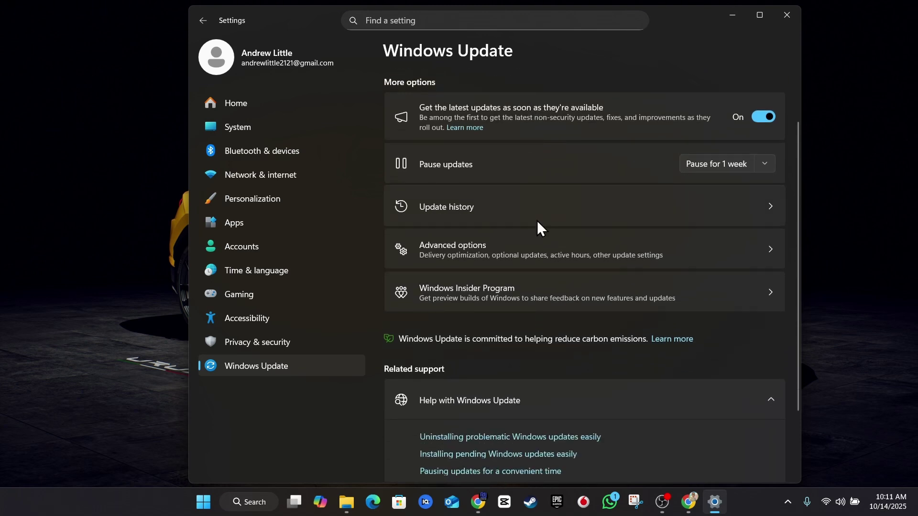
left_click(522, 251)
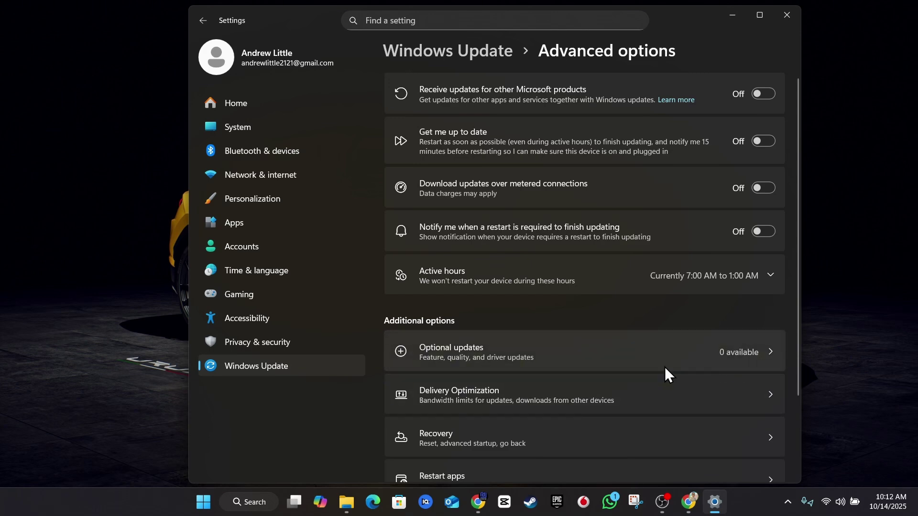
left_click(606, 350)
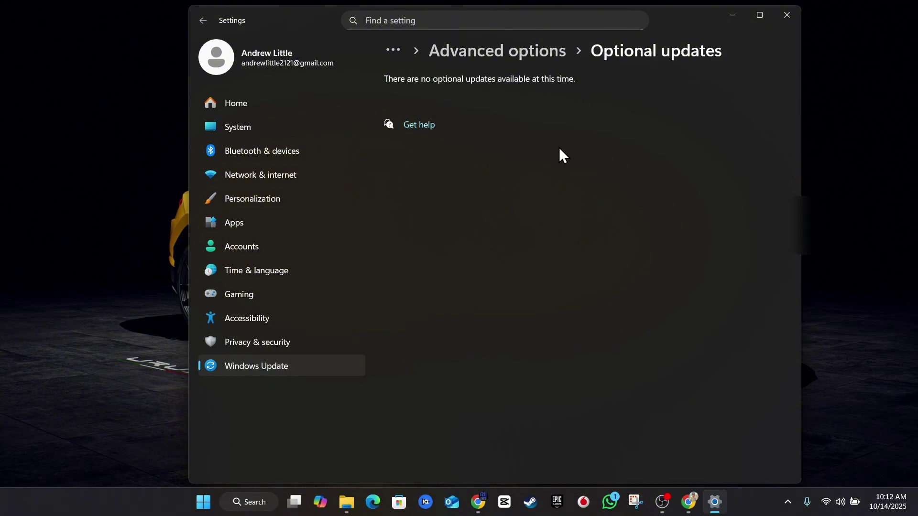
left_click(786, 15)
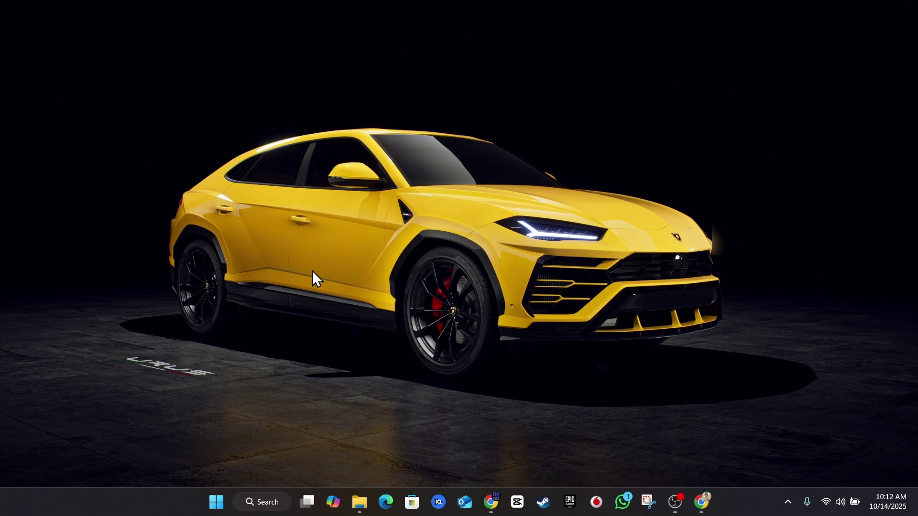
Open Device Manager and expand the Display adapters category.
right_click(216, 511)
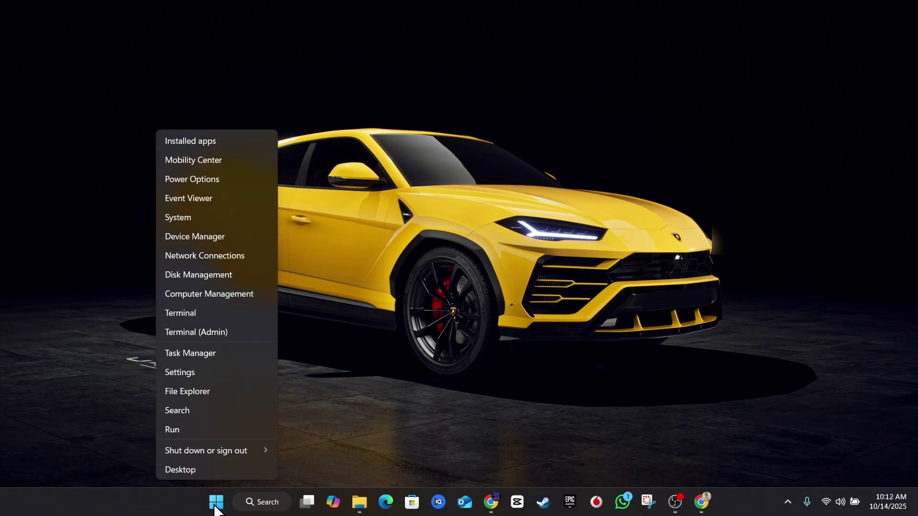
left_click(220, 237)
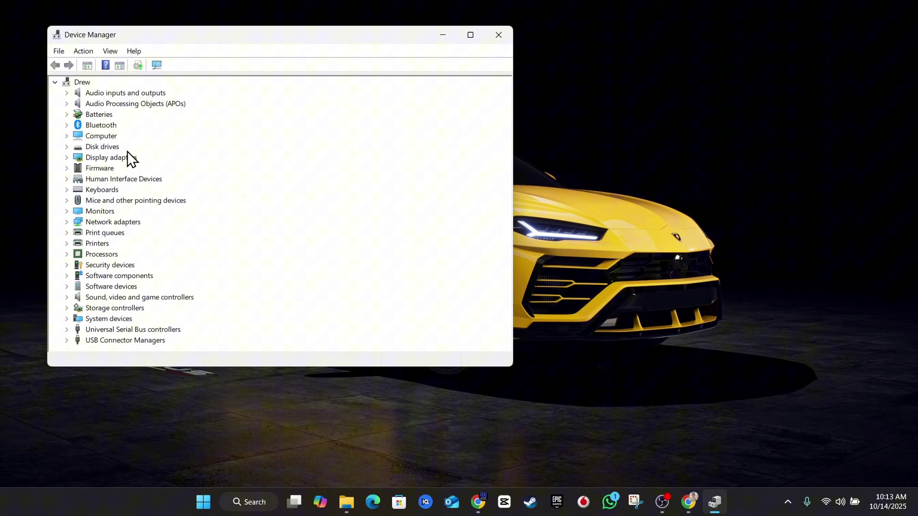
left_click(66, 158)
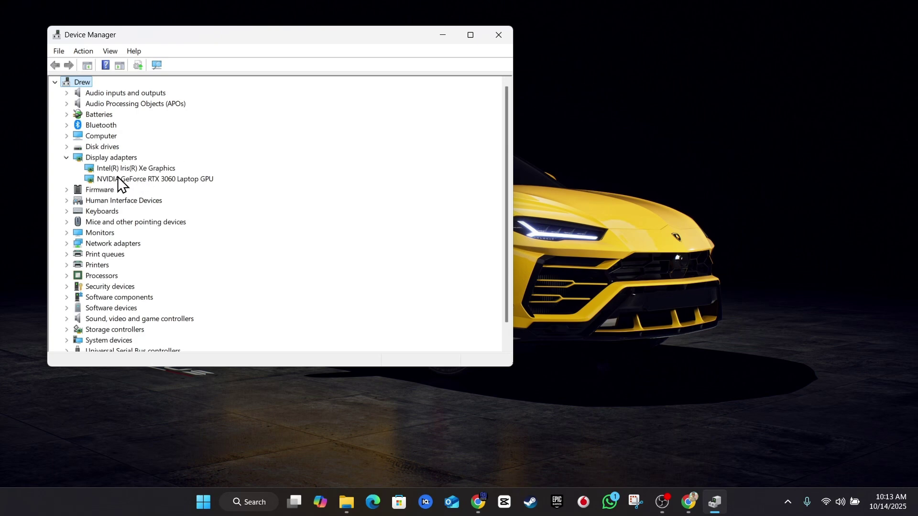
Start a manual driver update for Intel(R) Iris(R) Xe Graphics, choosing that model from the available drivers on the computer.
right_click(131, 170)
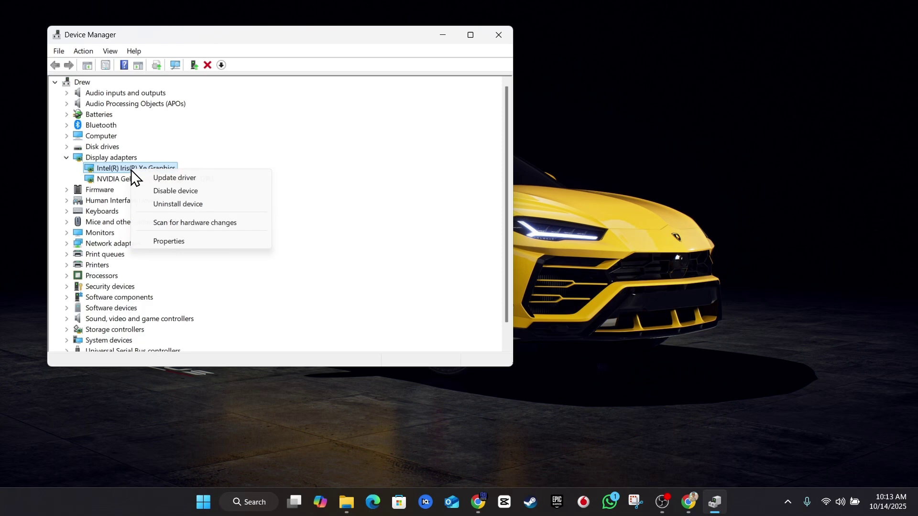
left_click(210, 179)
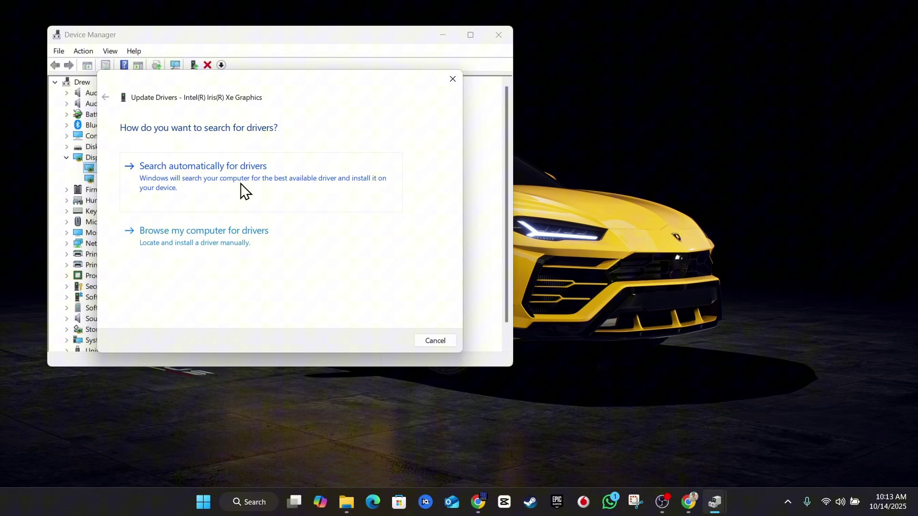
left_click(240, 240)
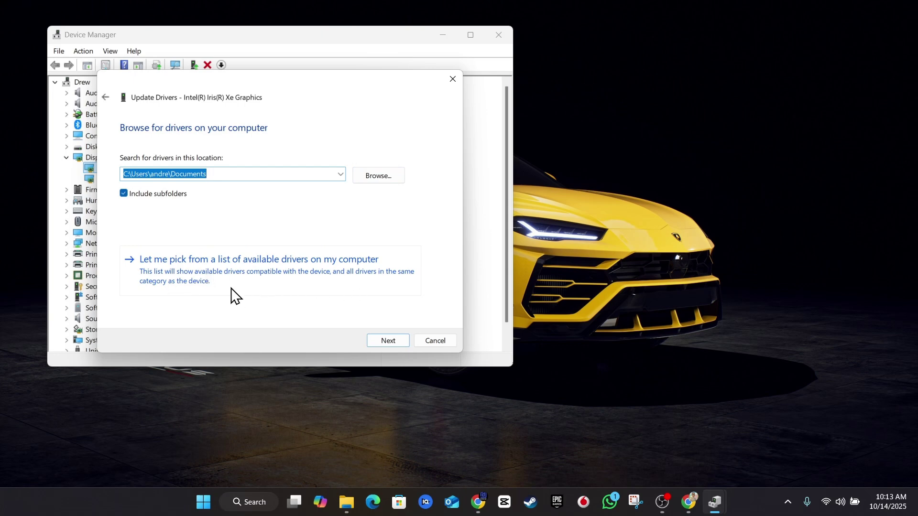
left_click(257, 285)
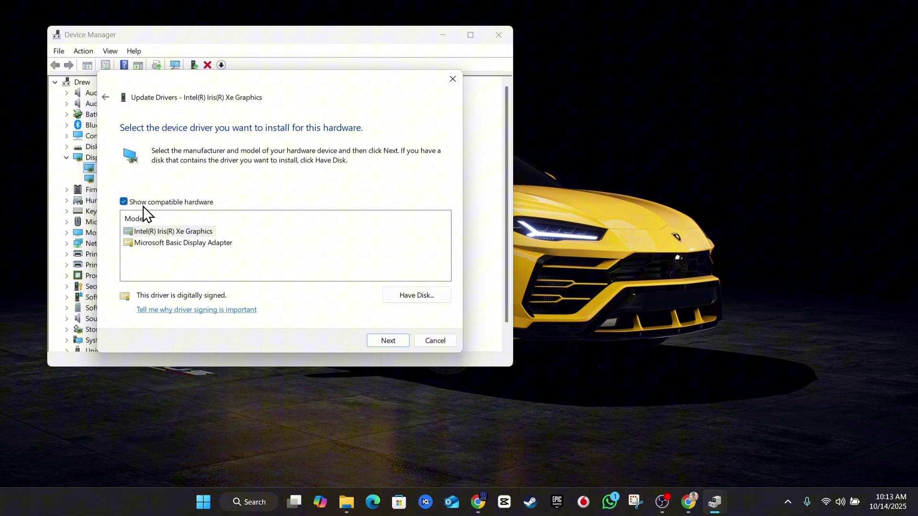
left_click(200, 233)
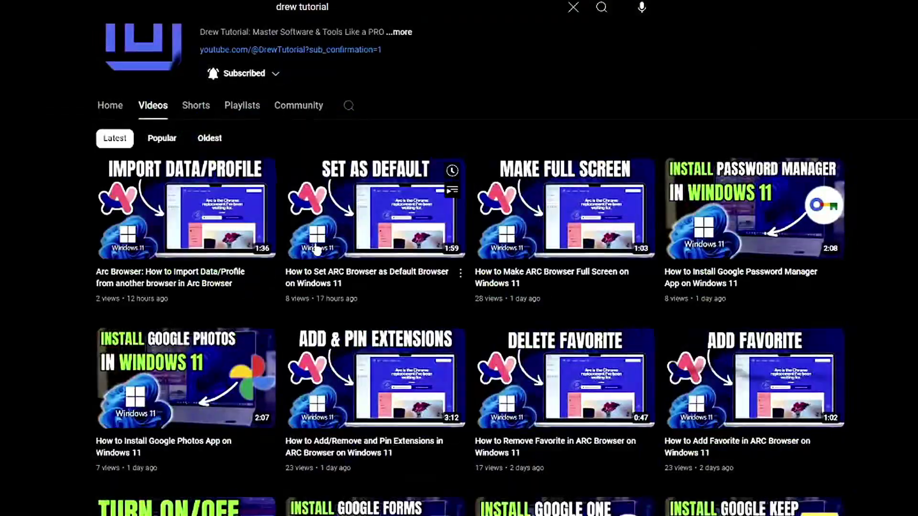
scroll(317, 248, "down", 10)
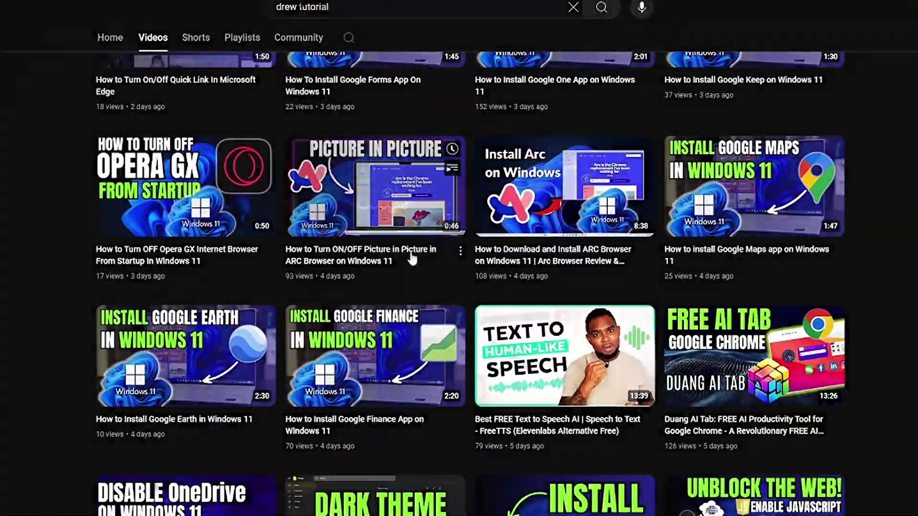
left_click(246, 285)
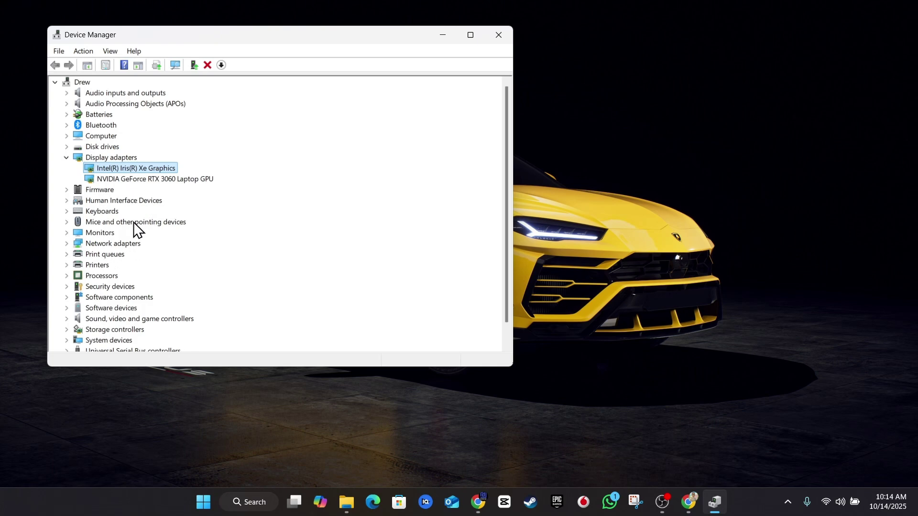
Look over the uninstall and hardware-scan options for the Intel(R) Iris(R) Xe Graphics adapter, and close Device Manager.
right_click(108, 168)
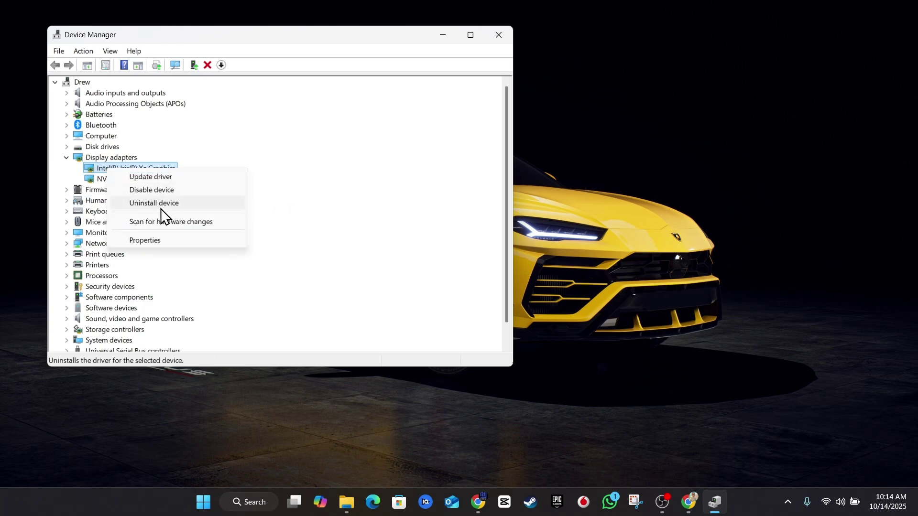
key("Escape")
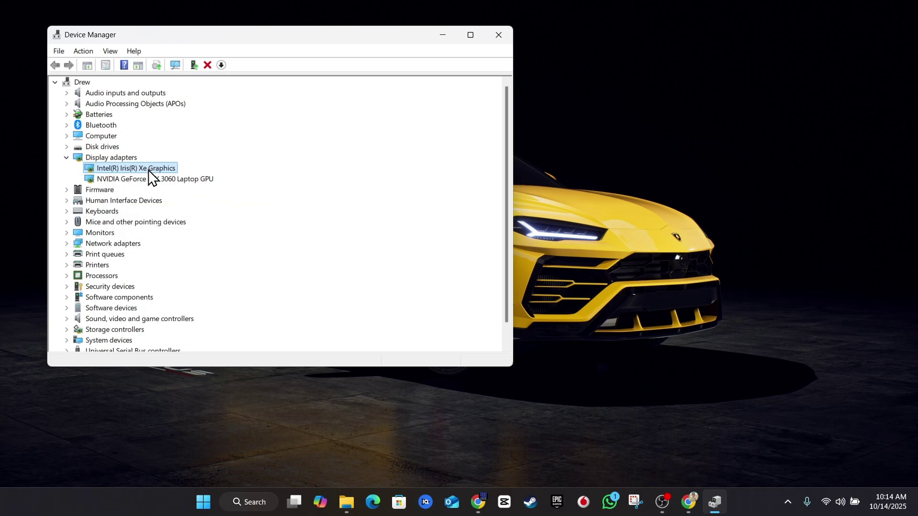
left_click(82, 52)
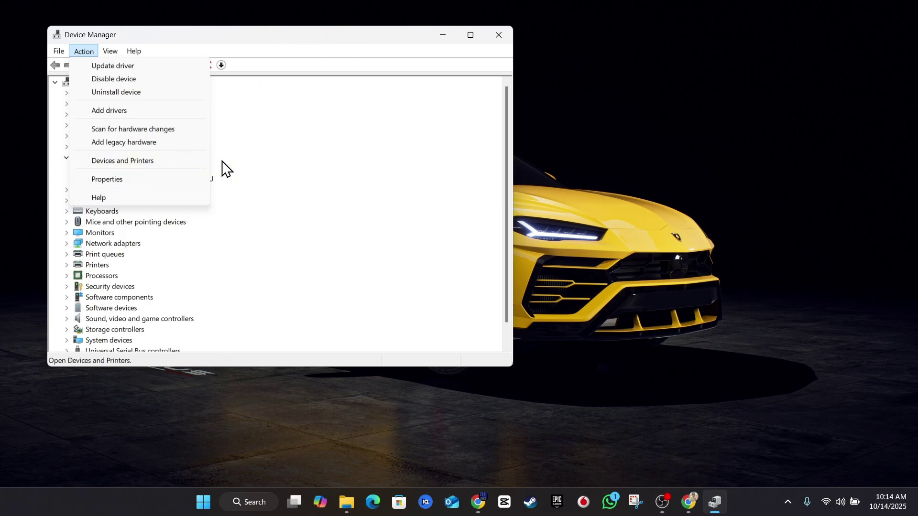
left_click(504, 39)
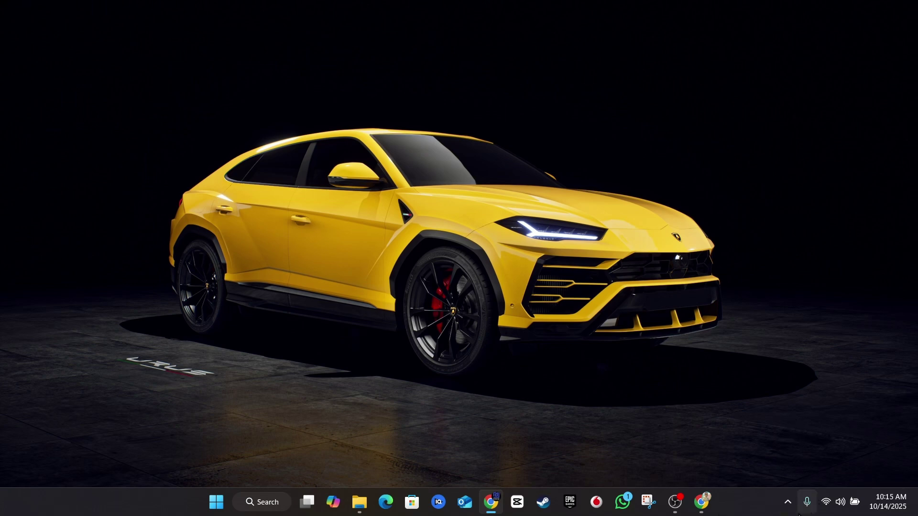
Switch to Chrome, search Google for "intel drivers" and open Intel's "Download Intel Drivers and Software" page.
mouse_move(701, 502)
left_click(658, 471)
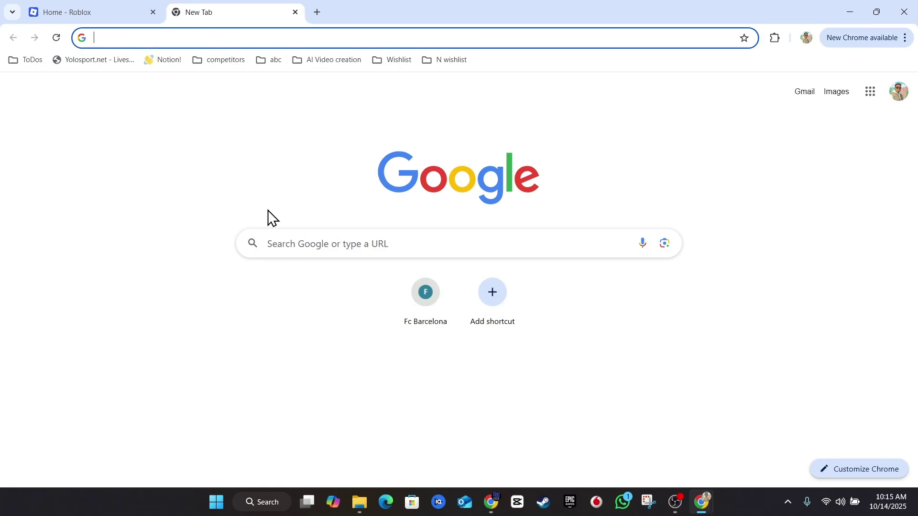
type("int")
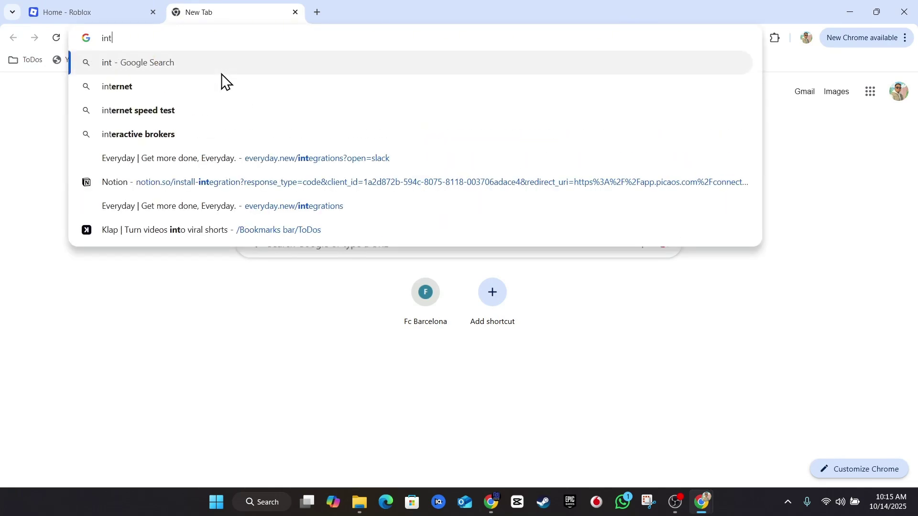
type("el dri")
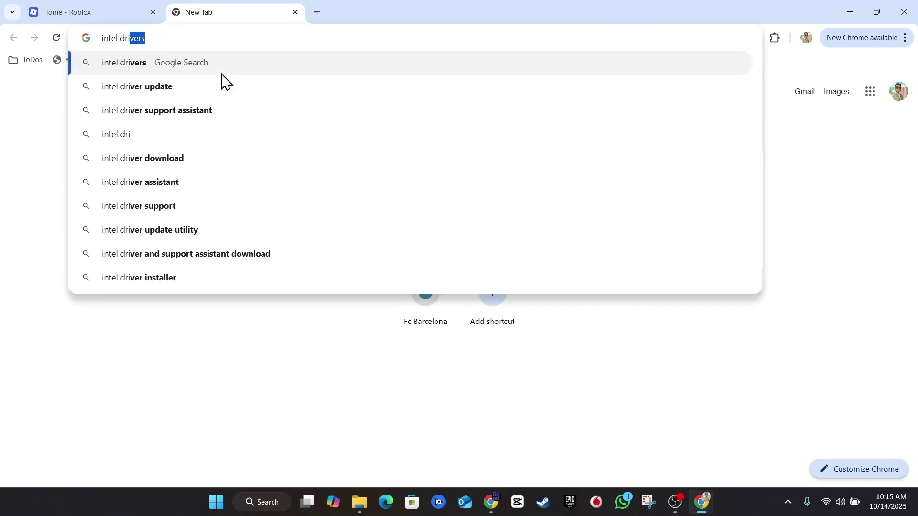
type("vers")
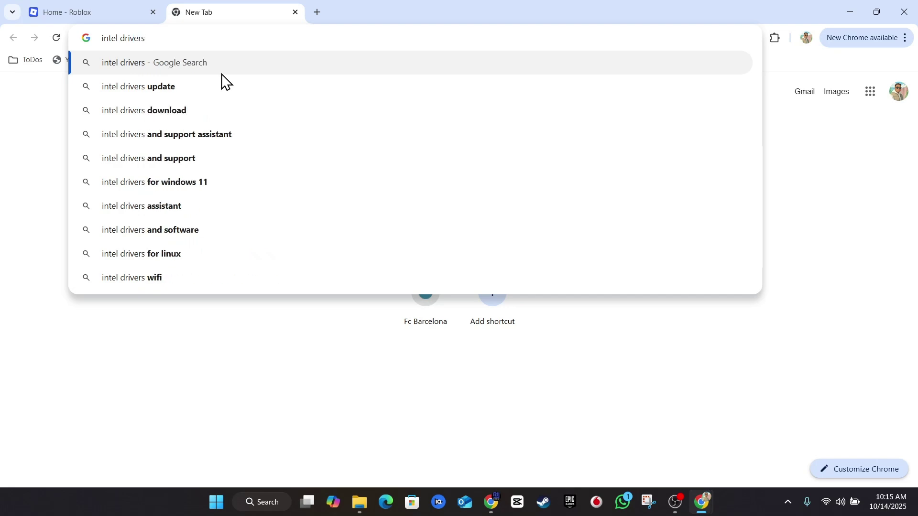
key("Return")
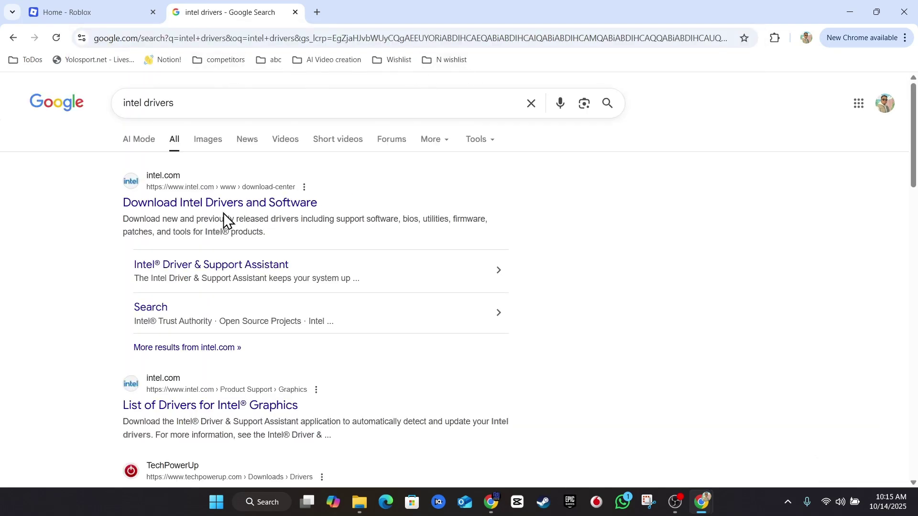
left_click(235, 203)
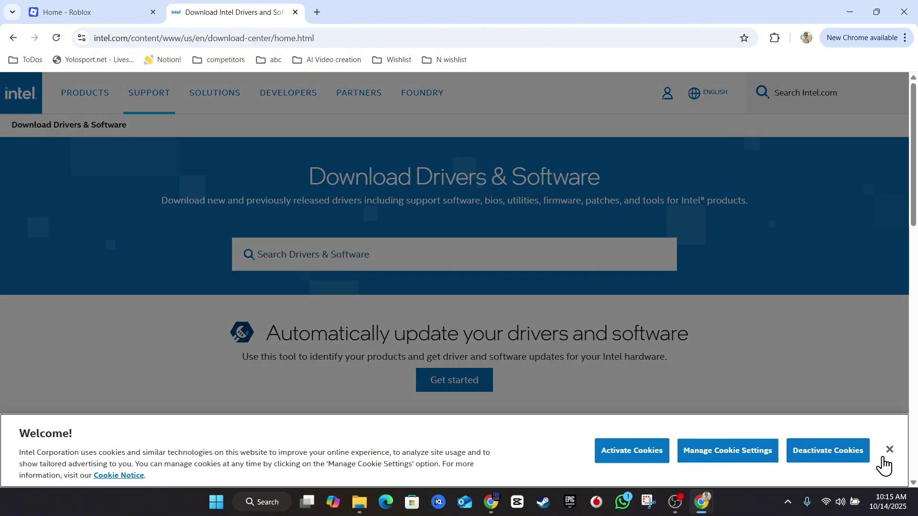
Activate the Intel site's cookies and open the driver downloads for the Graphics product category.
left_click(626, 457)
scroll(235, 248, "down", 3)
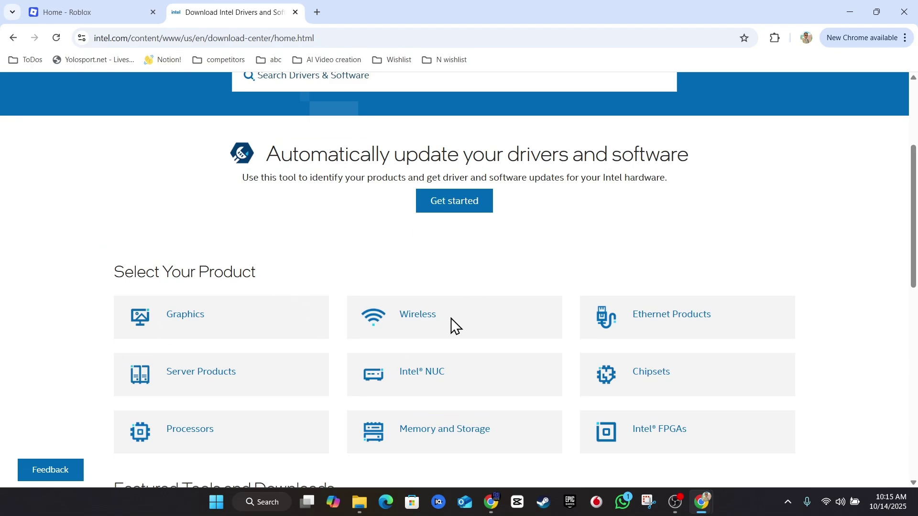
scroll(451, 318, "up", 3)
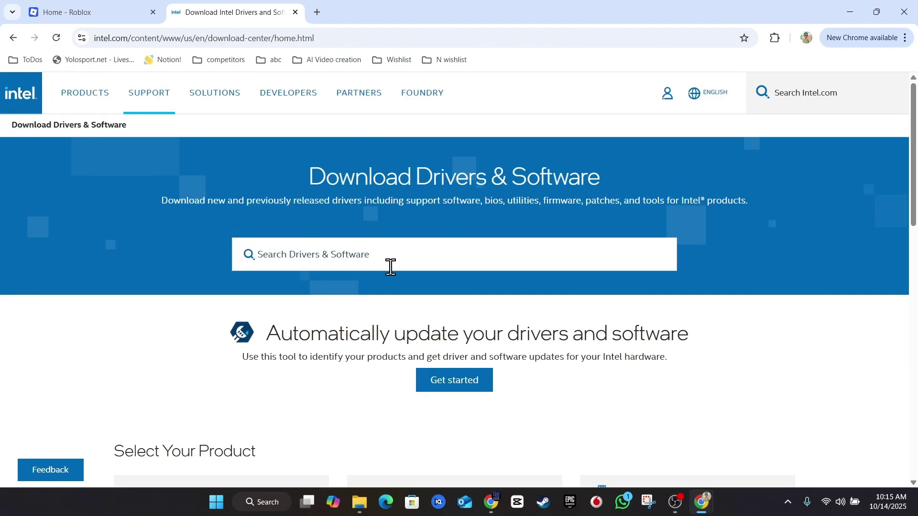
scroll(391, 267, "down", 4)
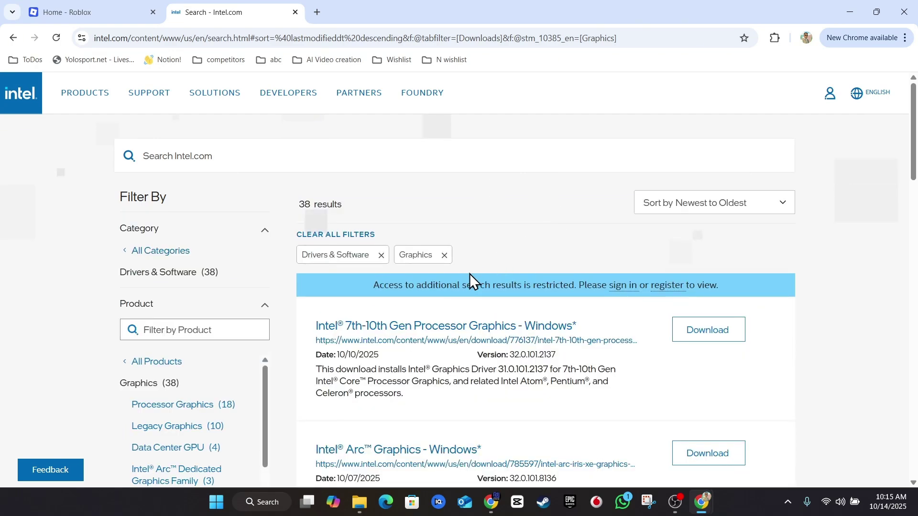
Browse the Intel graphics driver downloads and product filters, and minimize the browser.
scroll(148, 274, "down", 3)
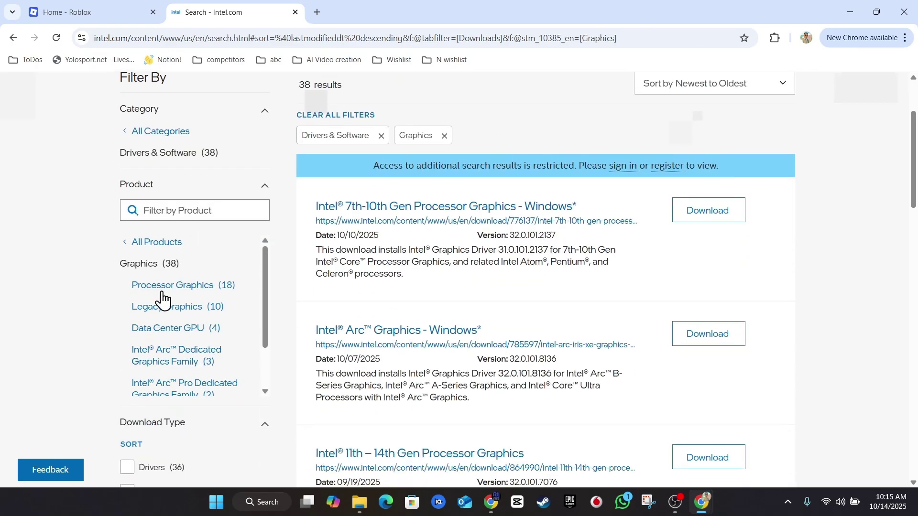
scroll(196, 272, "down", 2)
scroll(458, 303, "down", 3)
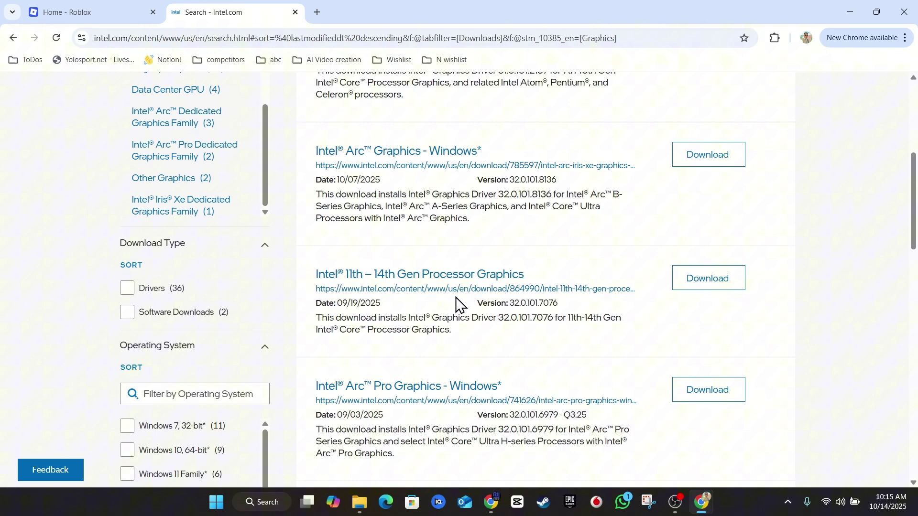
scroll(545, 293, "up", 3)
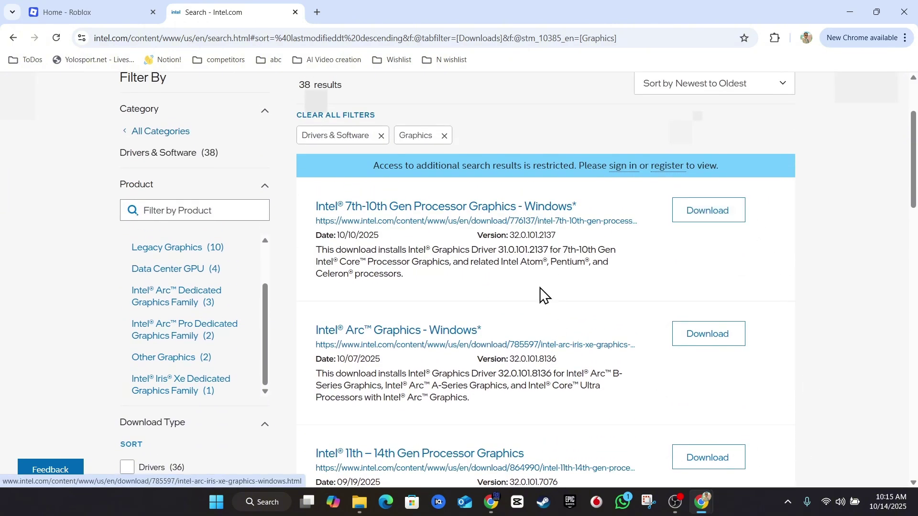
scroll(521, 287, "up", 3)
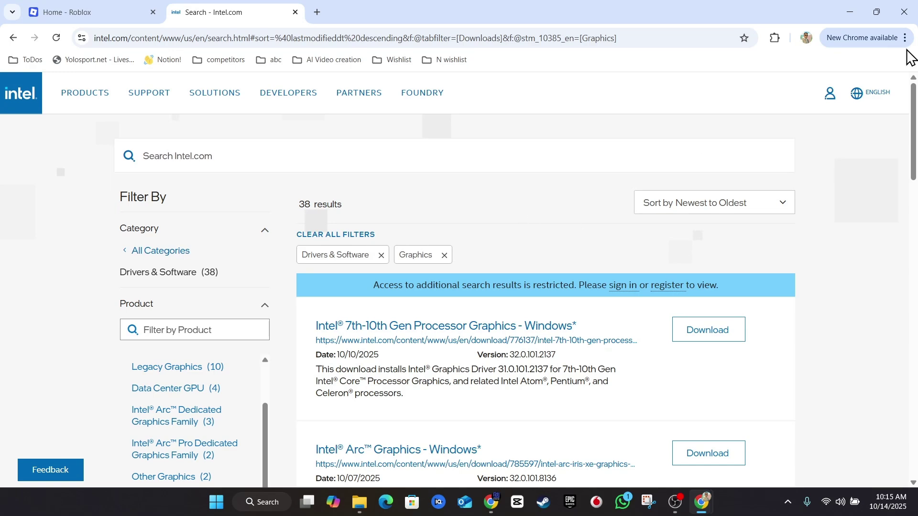
left_click(850, 12)
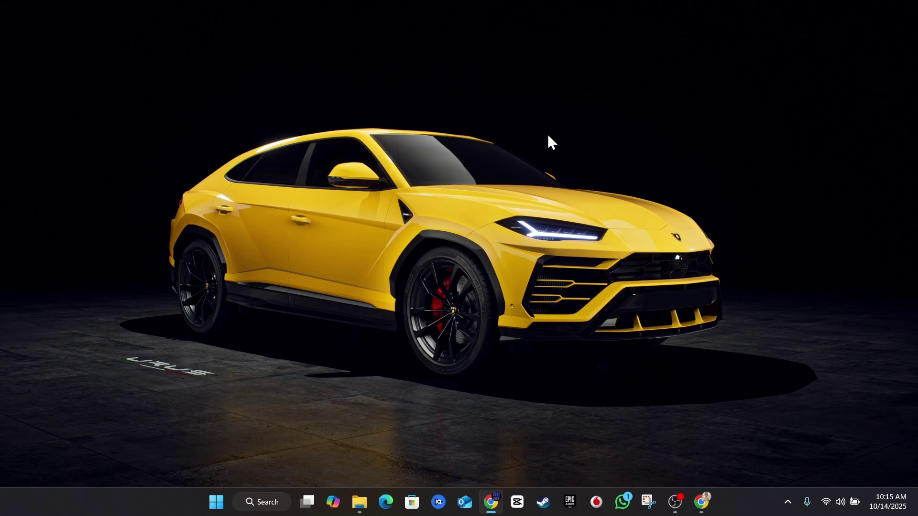